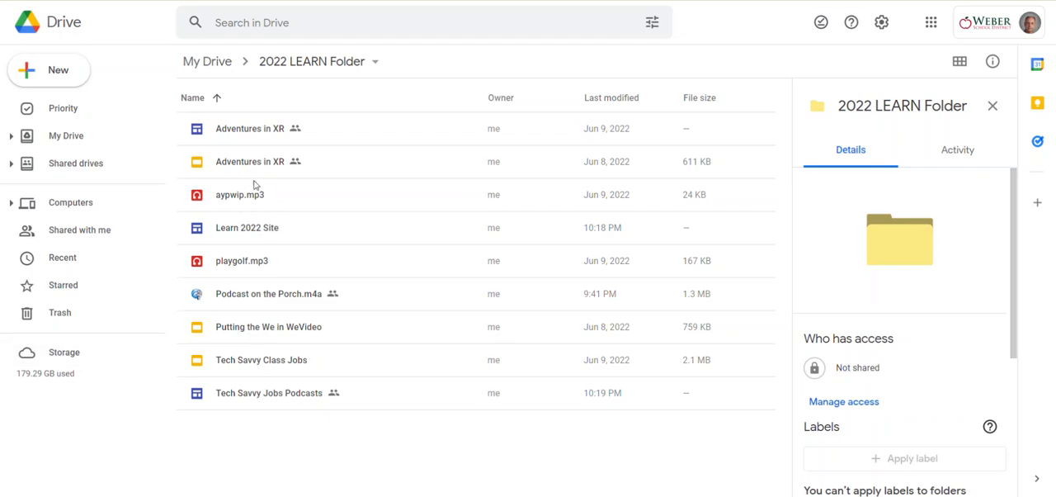
# - Copy the sharing link of Podcast on the Porch.m4a from its sharing settings
pyautogui.click(312, 302)
pyautogui.rightClick(312, 302)
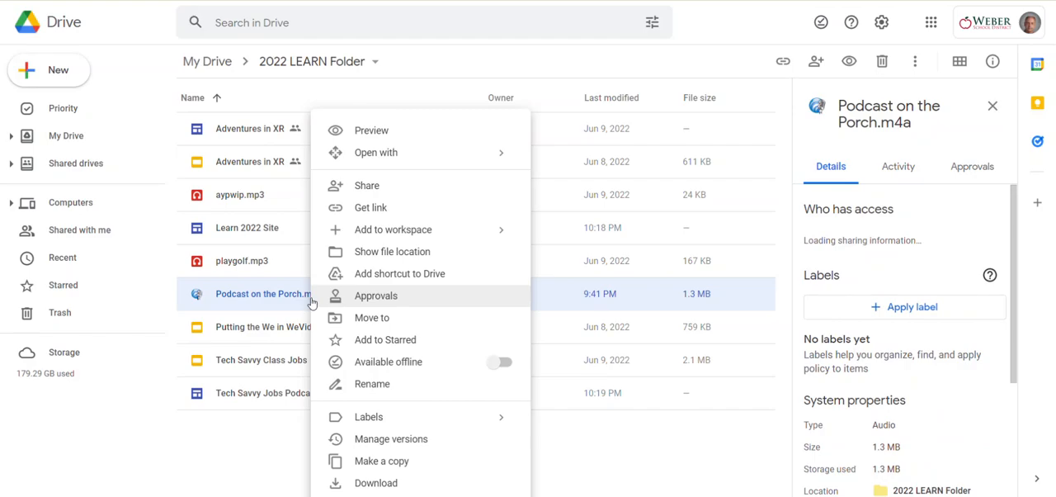
pyautogui.click(416, 181)
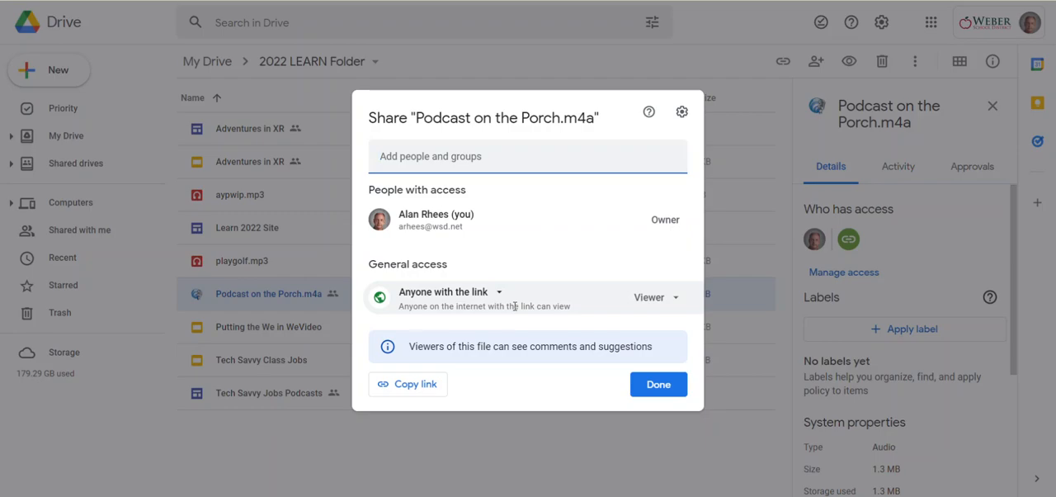
pyautogui.click(420, 384)
pyautogui.click(637, 388)
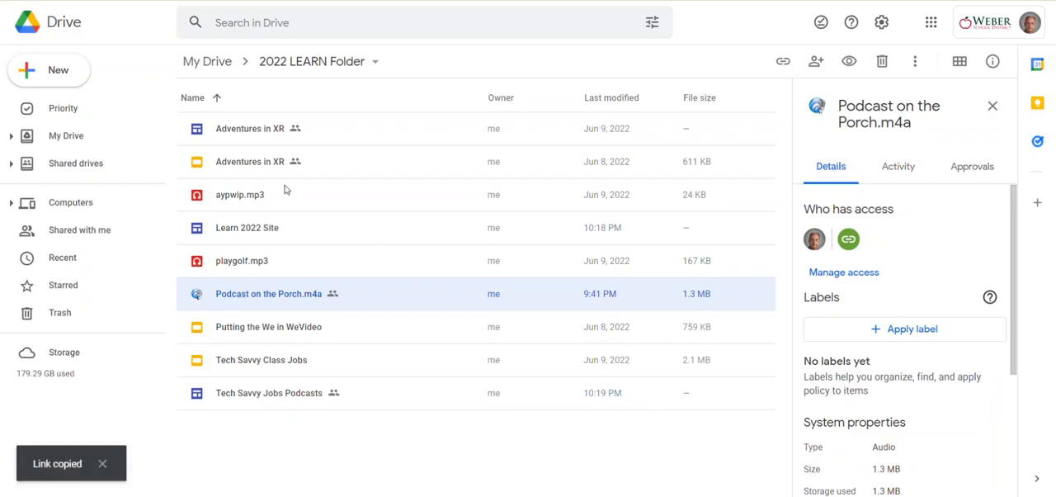
# - Share playgolf.mp3 with anyone with the link as viewer and copy its link
pyautogui.rightClick(232, 262)
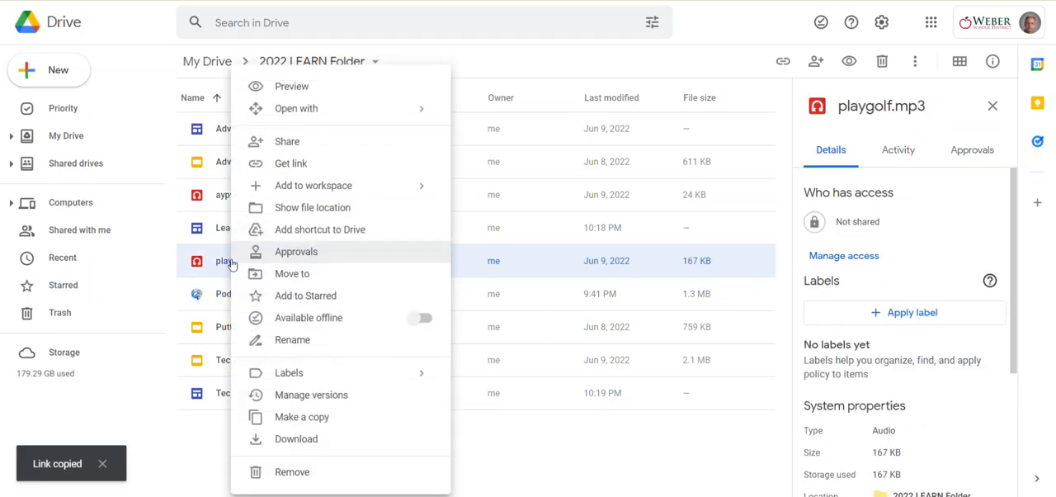
pyautogui.click(306, 153)
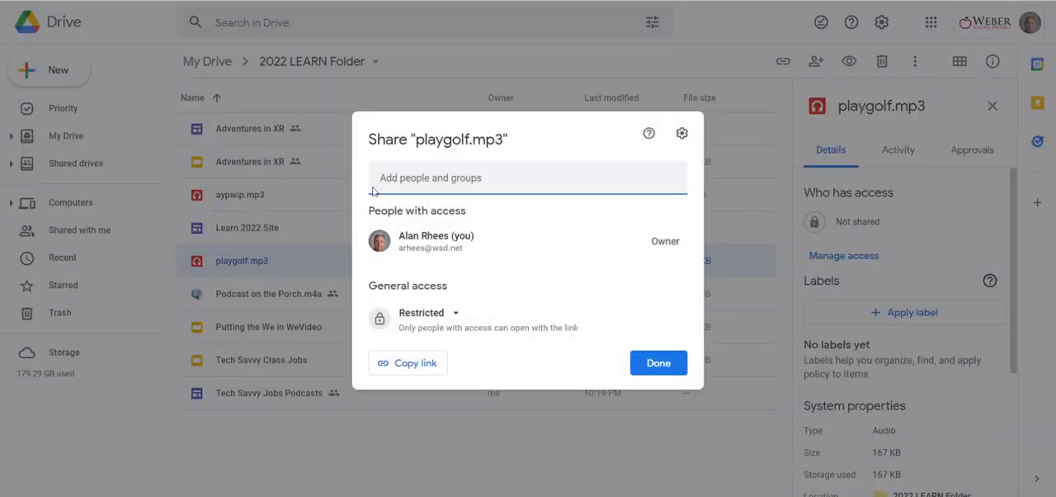
pyautogui.click(429, 320)
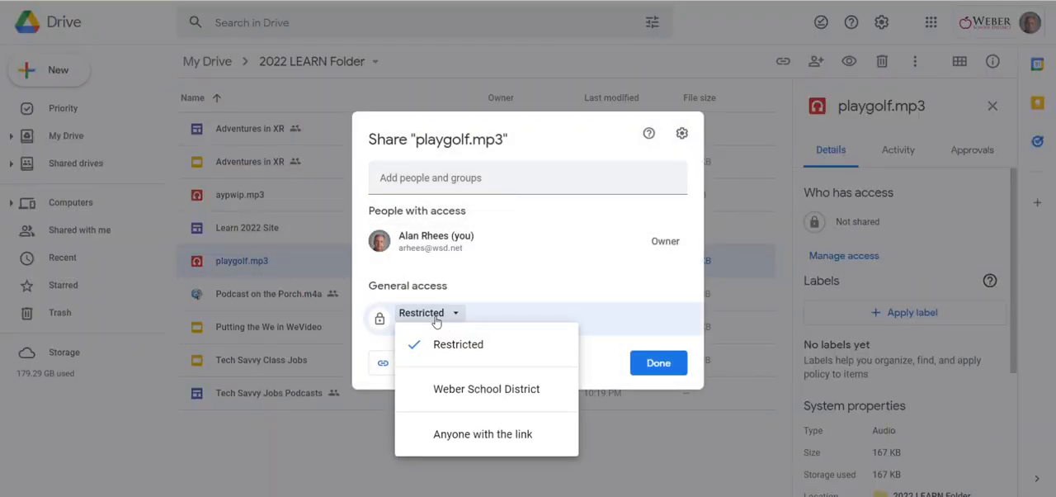
pyautogui.click(434, 434)
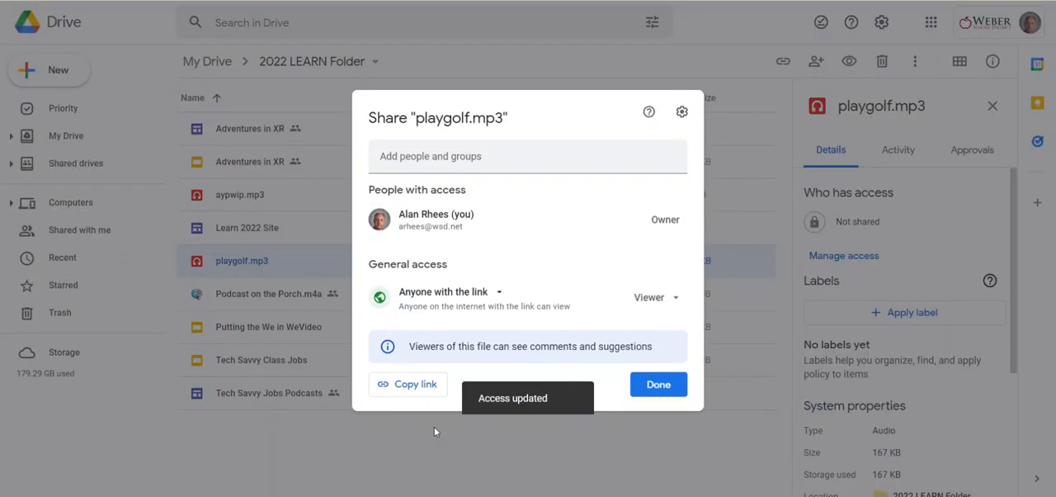
pyautogui.click(422, 384)
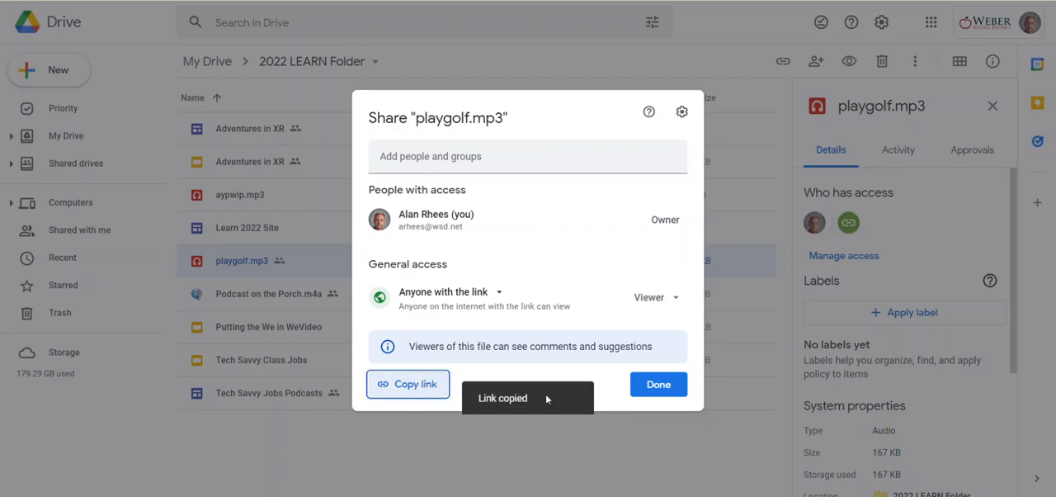
pyautogui.click(637, 389)
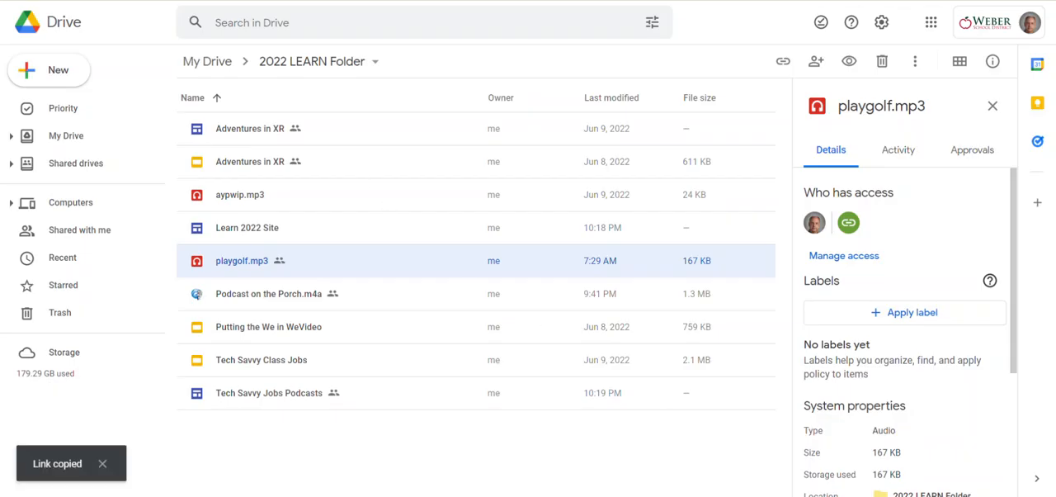
# - Switch to the Audio Experiment site in Google Sites and embed the copied playgolf.mp3 link by URL below the header
pyautogui.hotkey('ctrl', 'Tab')
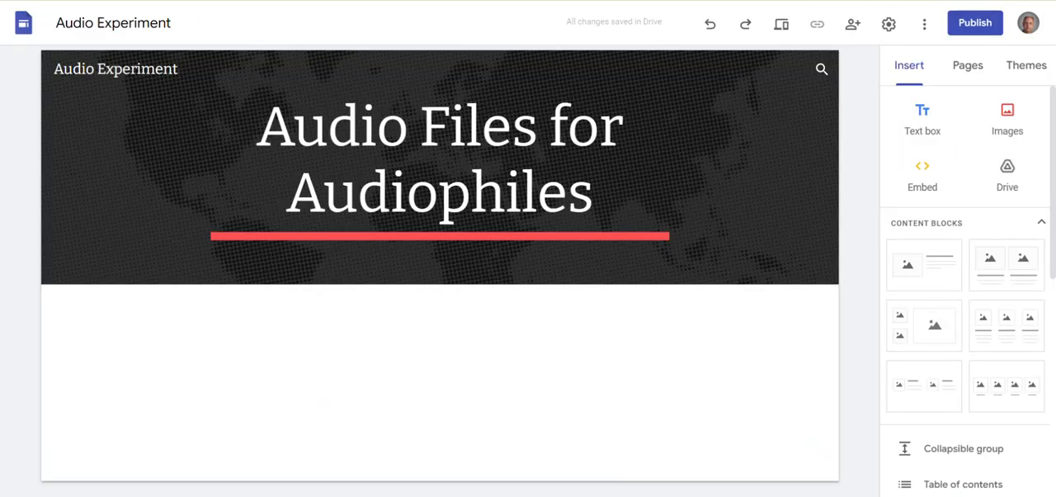
pyautogui.doubleClick(226, 337)
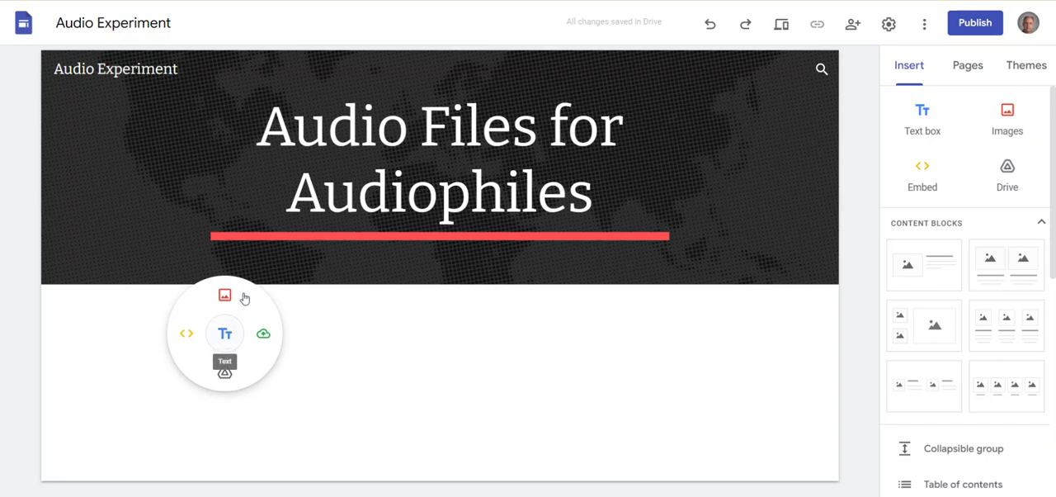
pyautogui.click(181, 334)
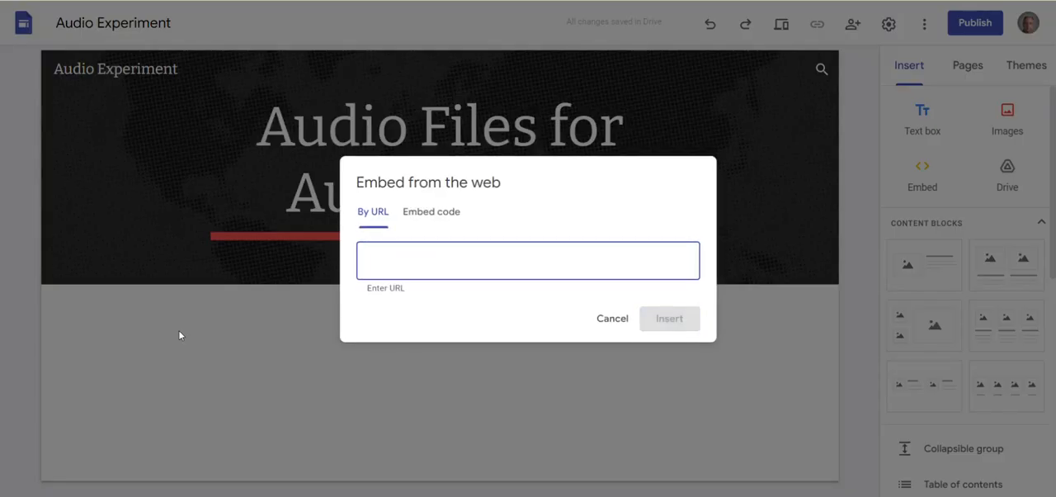
pyautogui.hotkey('ctrl', 'v')
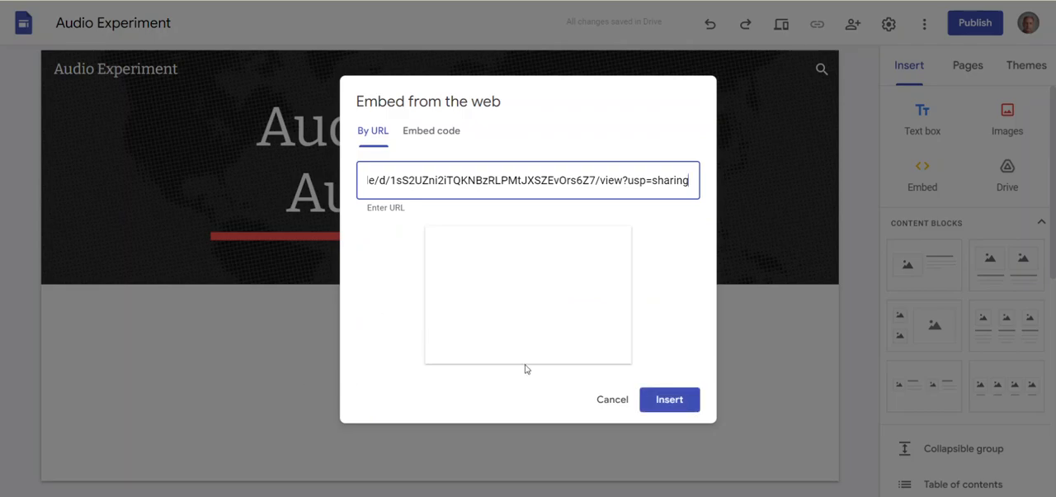
pyautogui.click(652, 403)
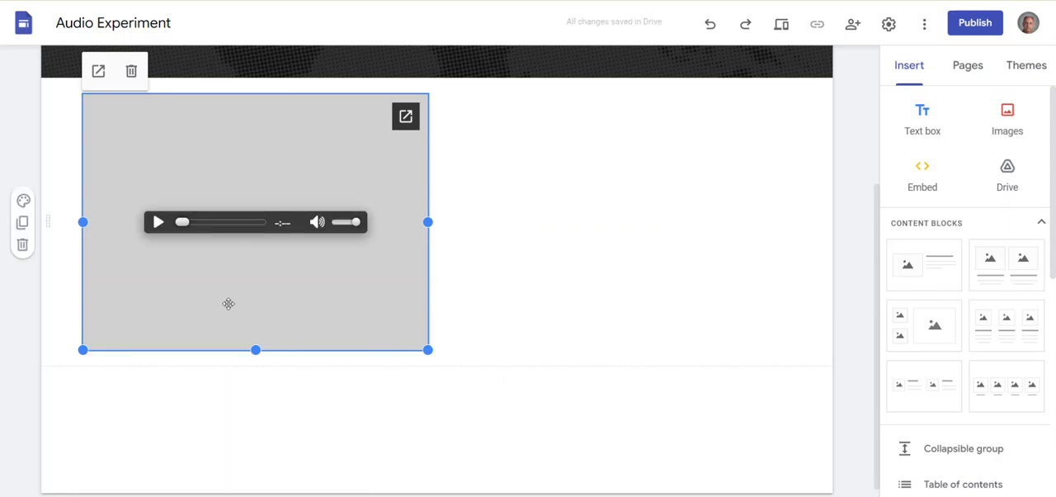
# - Shrink the embedded audio player's height and width to fit closely around its playback controls, aligned with the left content margin
pyautogui.moveTo(255, 349); pyautogui.dragTo(239, 222)
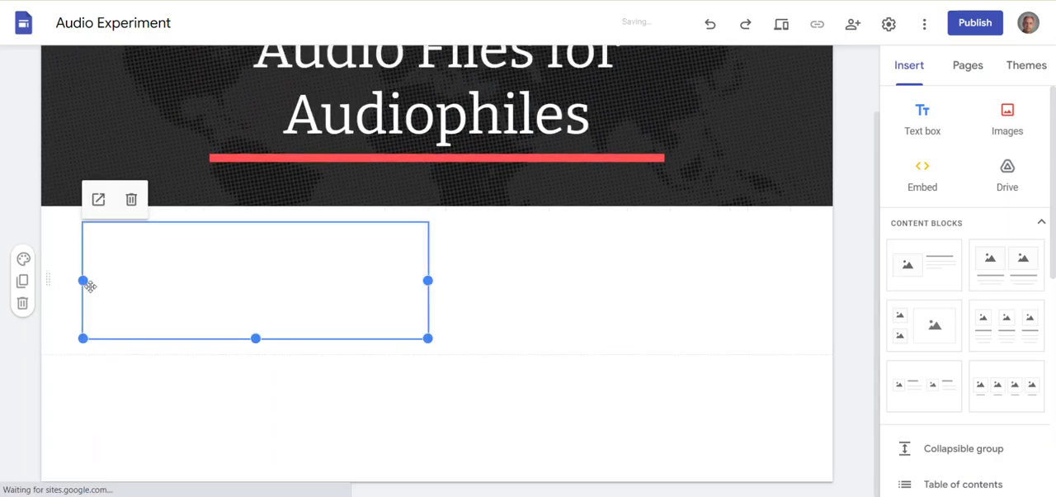
pyautogui.moveTo(83, 280); pyautogui.dragTo(143, 279)
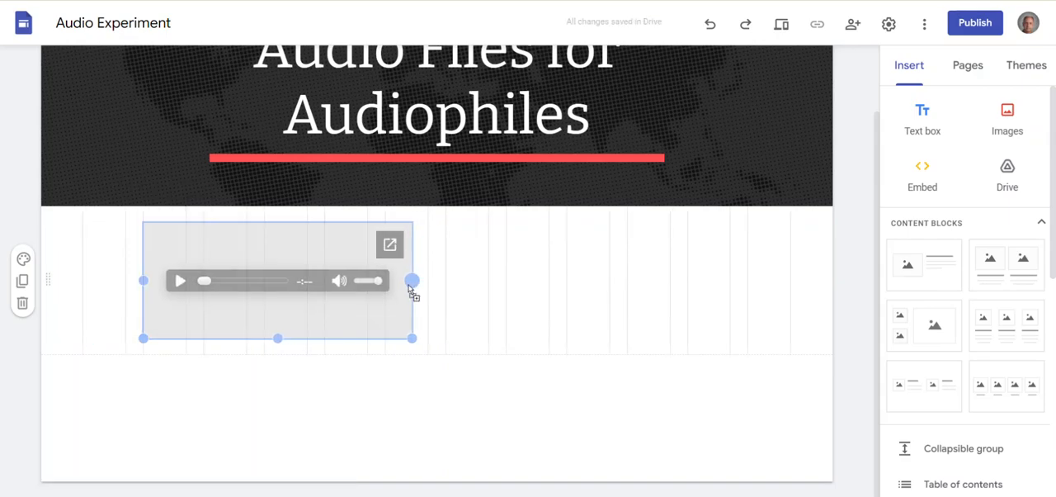
pyautogui.moveTo(285, 338); pyautogui.dragTo(191, 277)
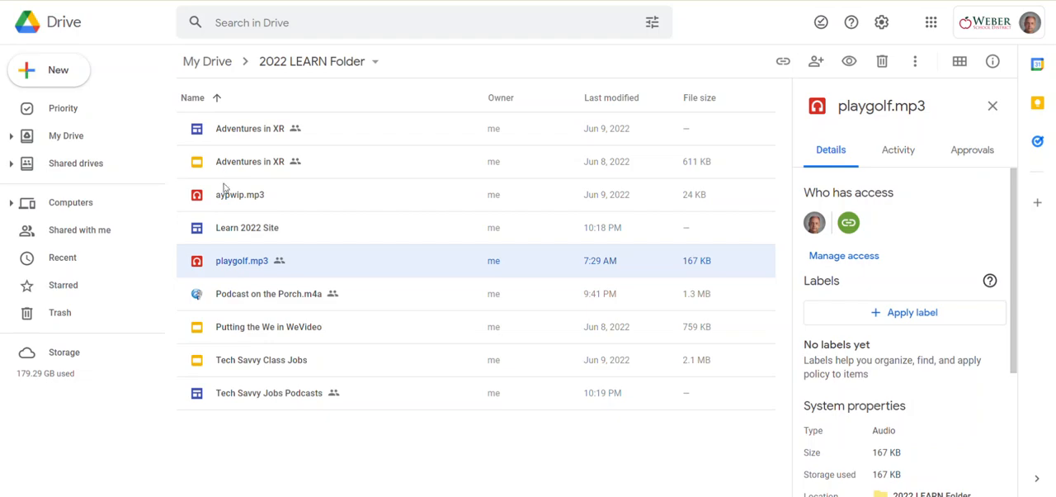
# - In Google Drive, share aypwip.mp3 with anyone with the link as viewer and copy its link
pyautogui.rightClick(231, 192)
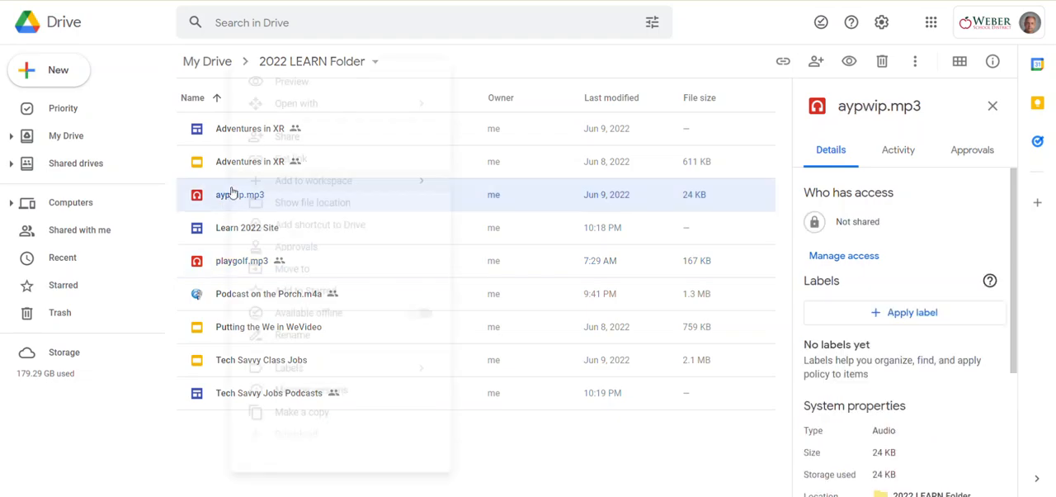
pyautogui.click(267, 144)
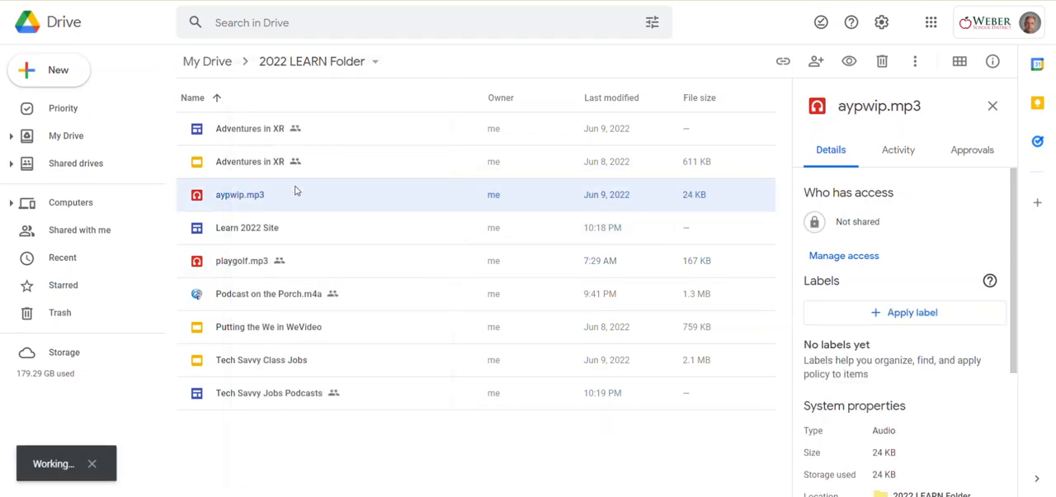
pyautogui.click(452, 322)
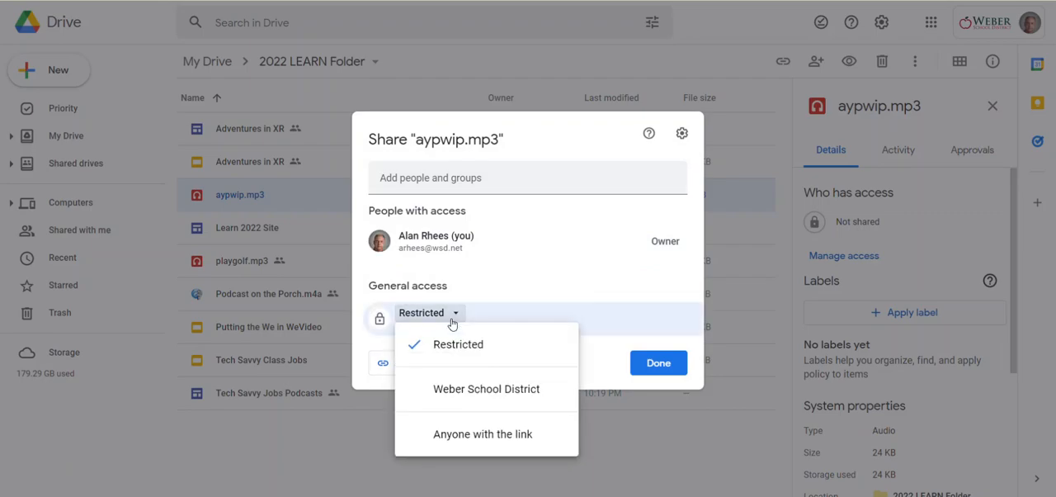
pyautogui.click(441, 434)
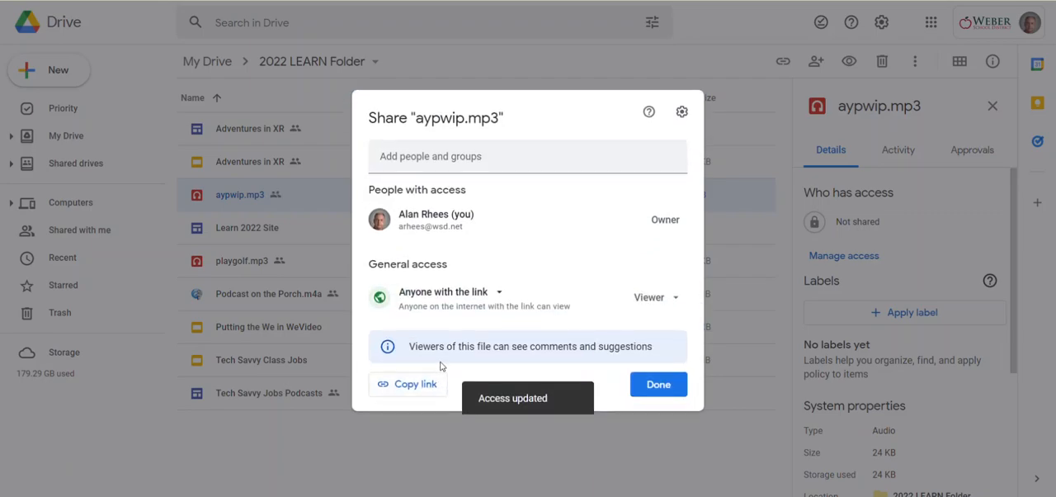
pyautogui.click(414, 392)
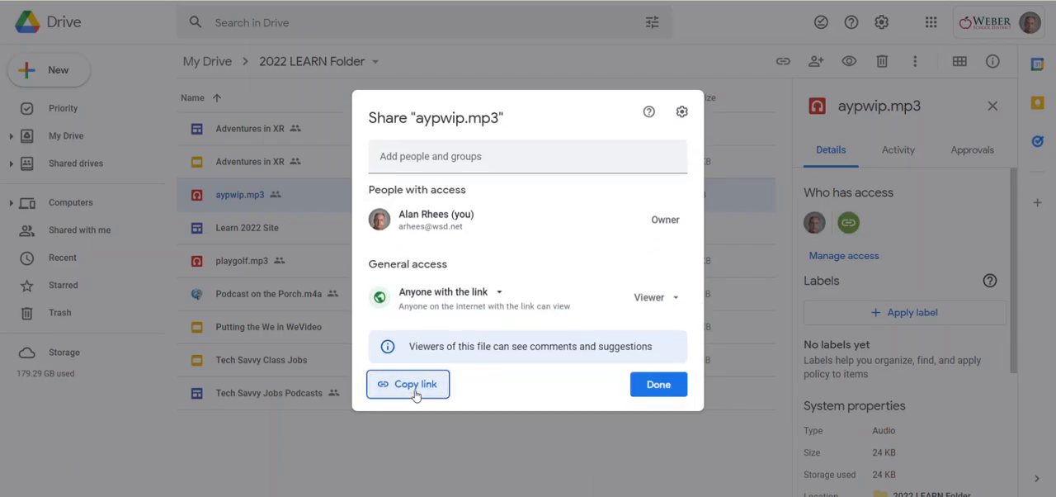
pyautogui.click(684, 386)
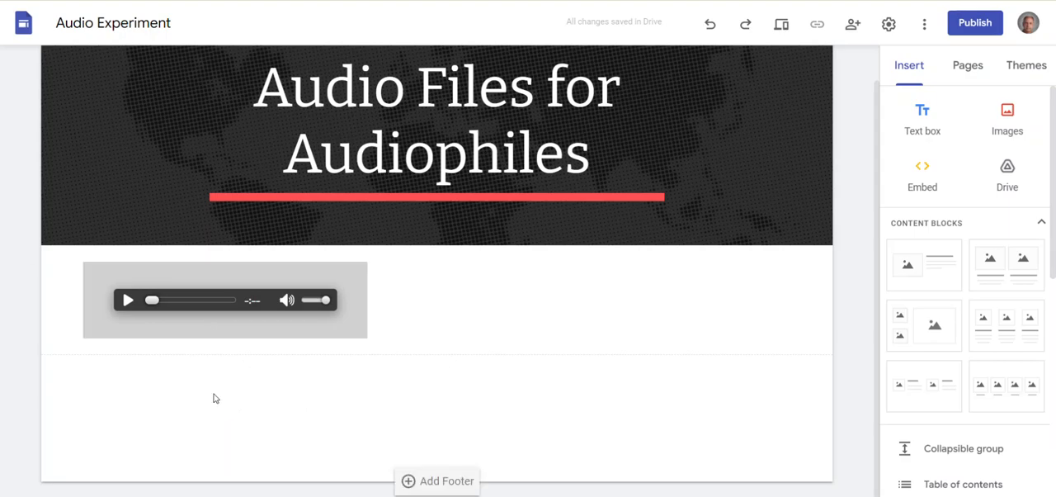
# - In the Audio Experiment site, embed the copied aypwip.mp3 link below the first player and shrink it to about the same size
pyautogui.doubleClick(153, 380)
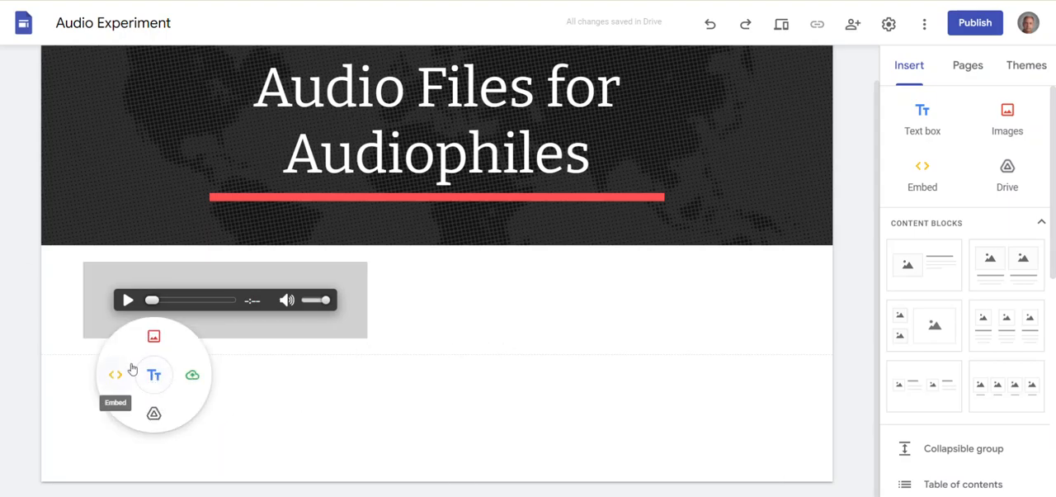
pyautogui.click(116, 375)
pyautogui.hotkey('ctrl', 'v')
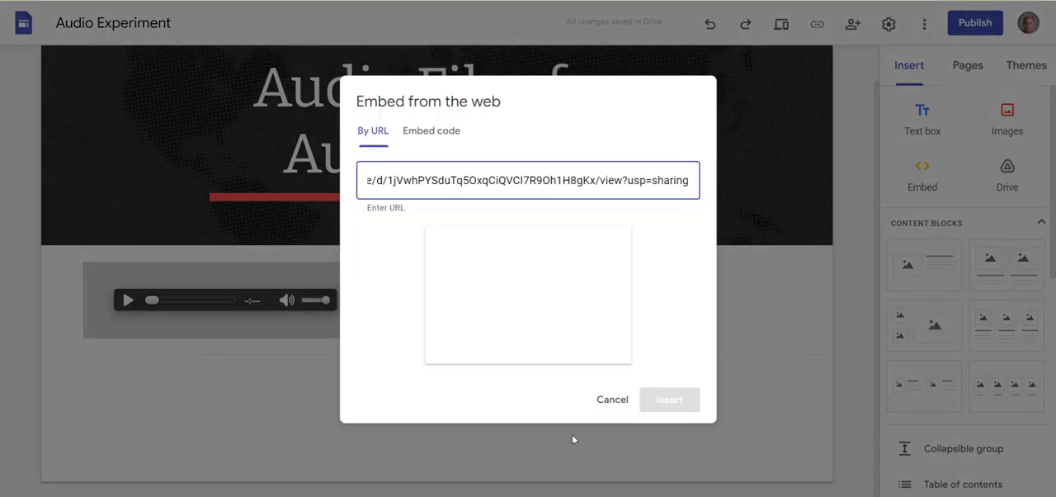
pyautogui.click(670, 404)
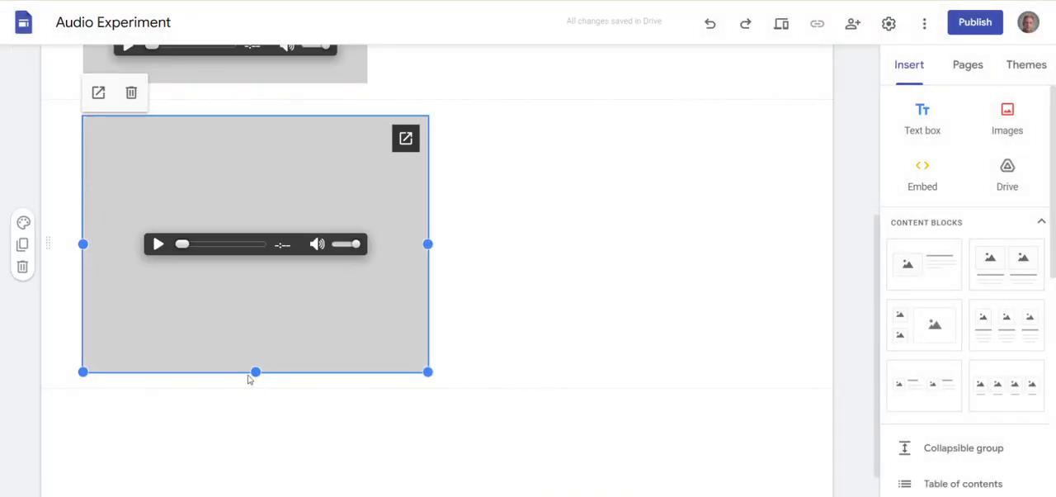
pyautogui.moveTo(255, 372); pyautogui.dragTo(271, 187)
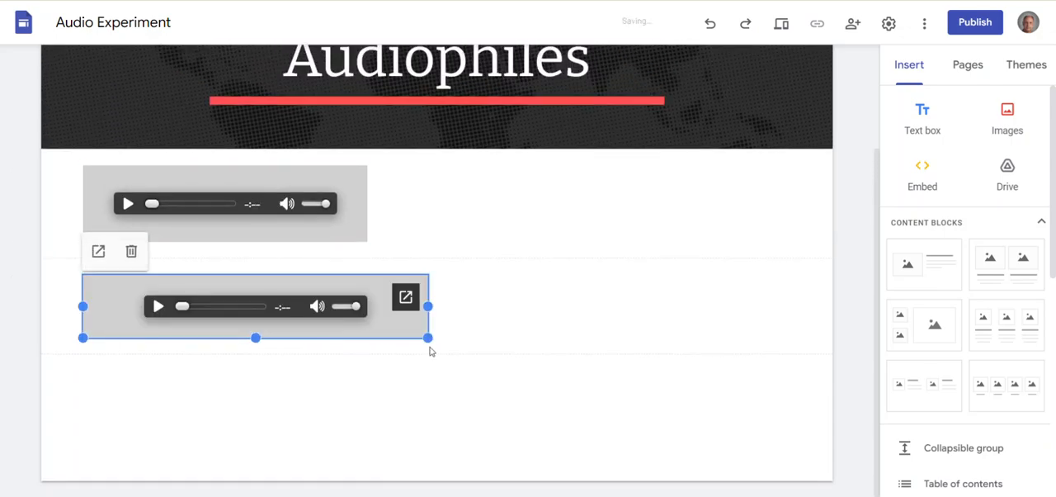
pyautogui.moveTo(428, 306); pyautogui.dragTo(371, 306)
# - Add a text box reading "AYP" and move it above the first audio player
pyautogui.click(926, 125)
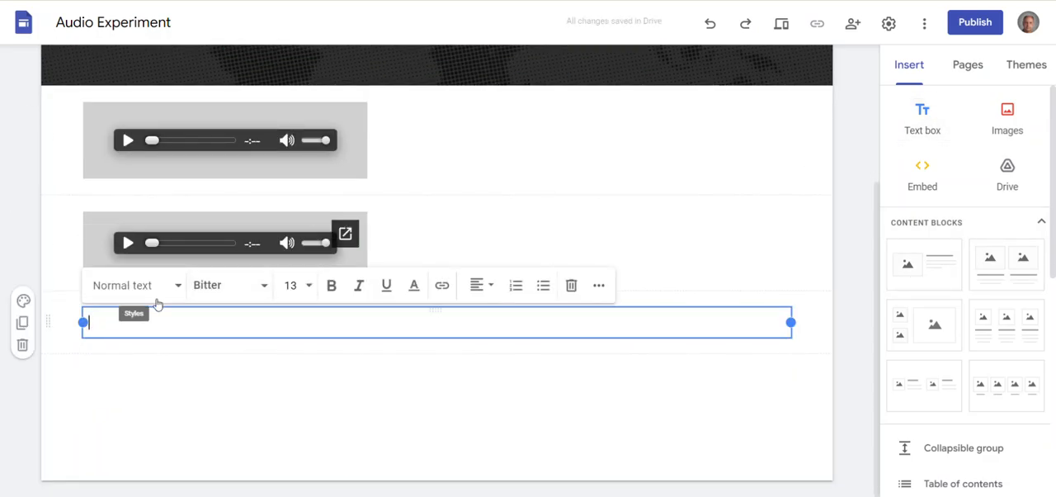
pyautogui.write('AYP')
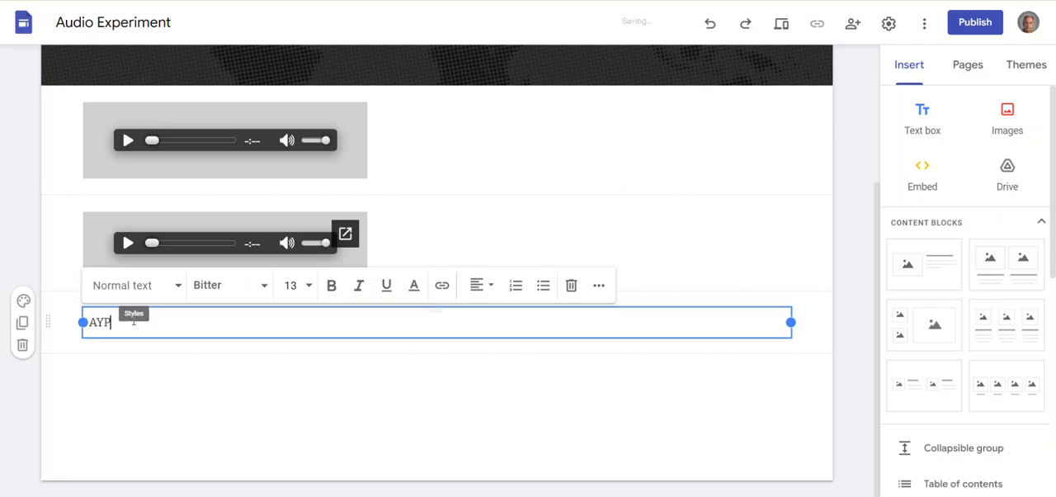
pyautogui.moveTo(47, 322); pyautogui.dragTo(62, 132)
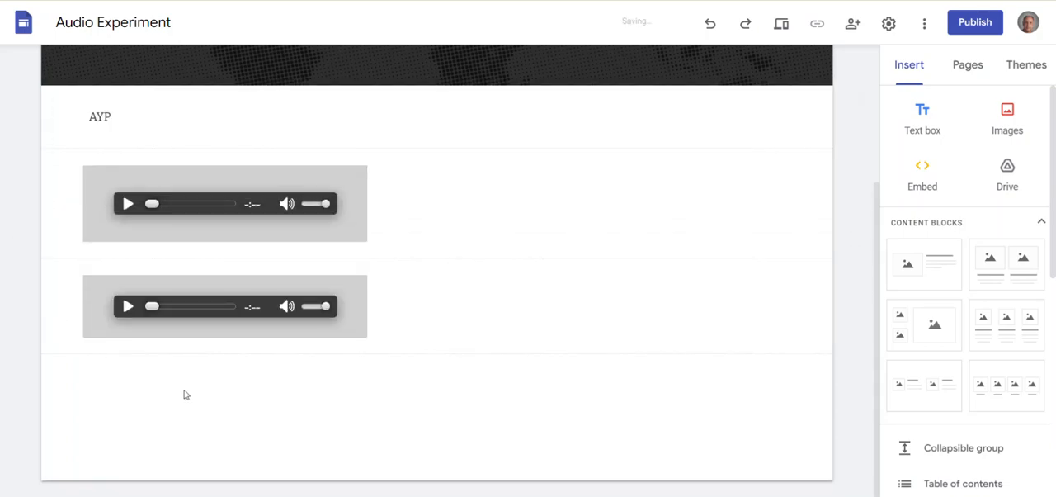
# - Add a text box reading "Play Golf" and place it between the two audio players
pyautogui.click(897, 113)
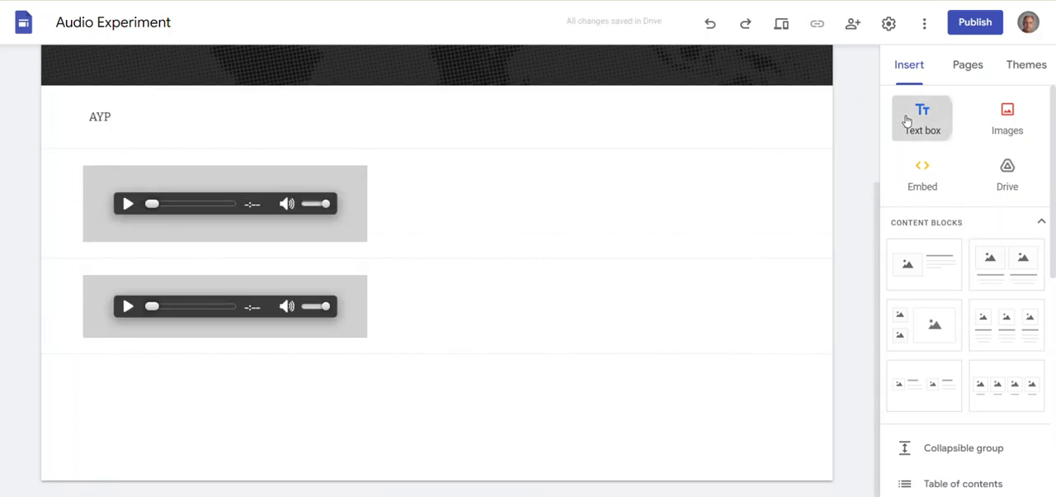
pyautogui.write('Play Golf')
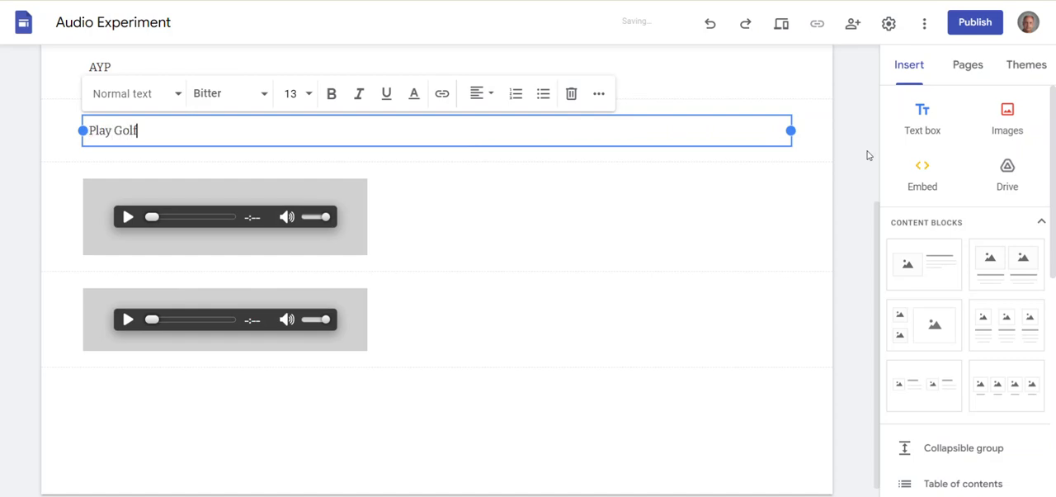
pyautogui.click(730, 428)
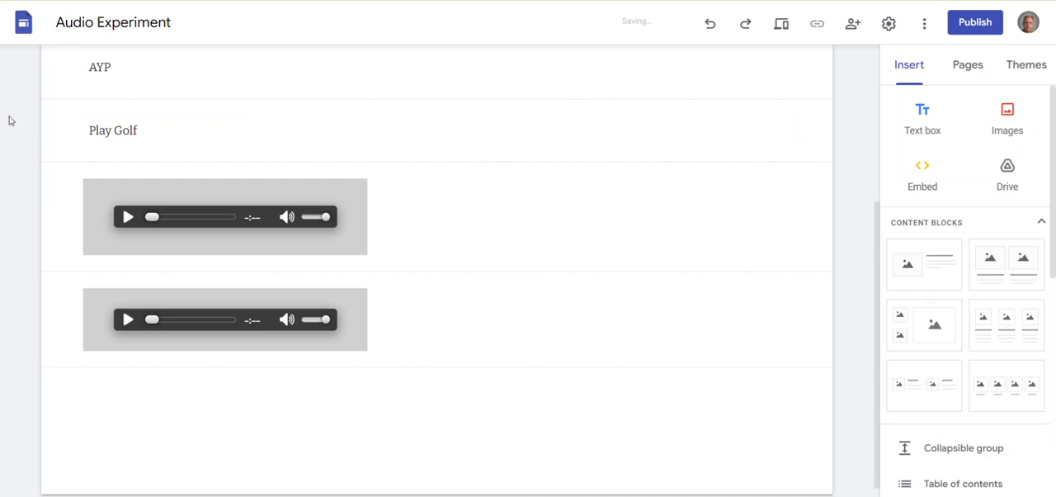
pyautogui.moveTo(42, 129); pyautogui.dragTo(48, 239)
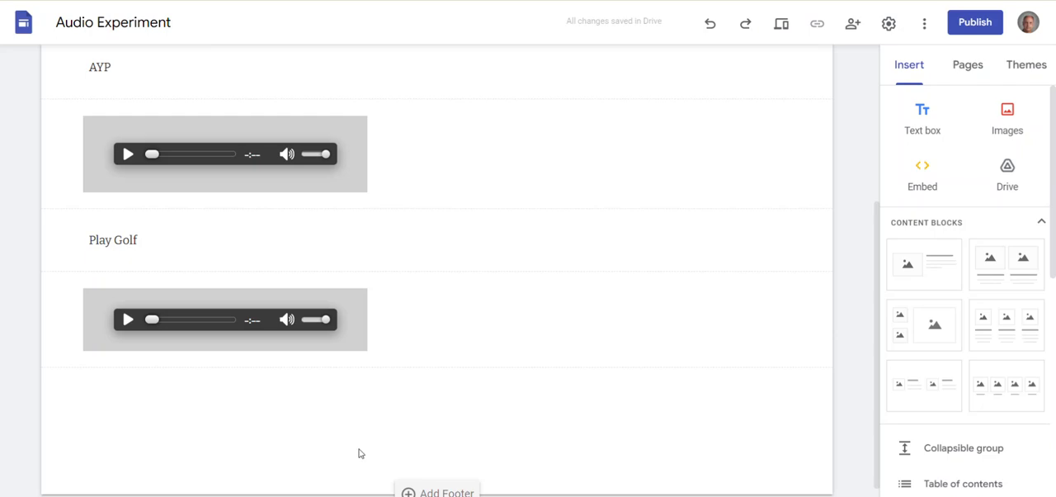
pyautogui.scroll(3, 434, 422)
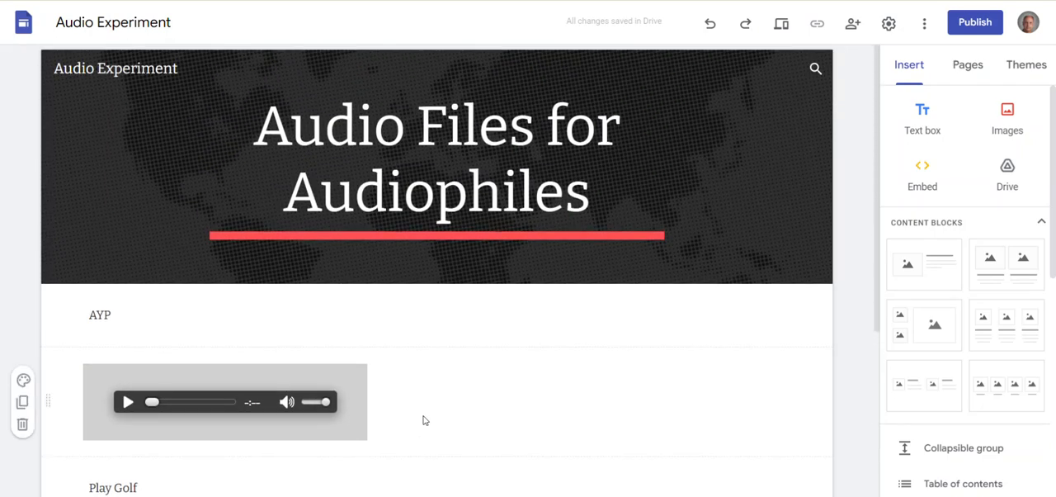